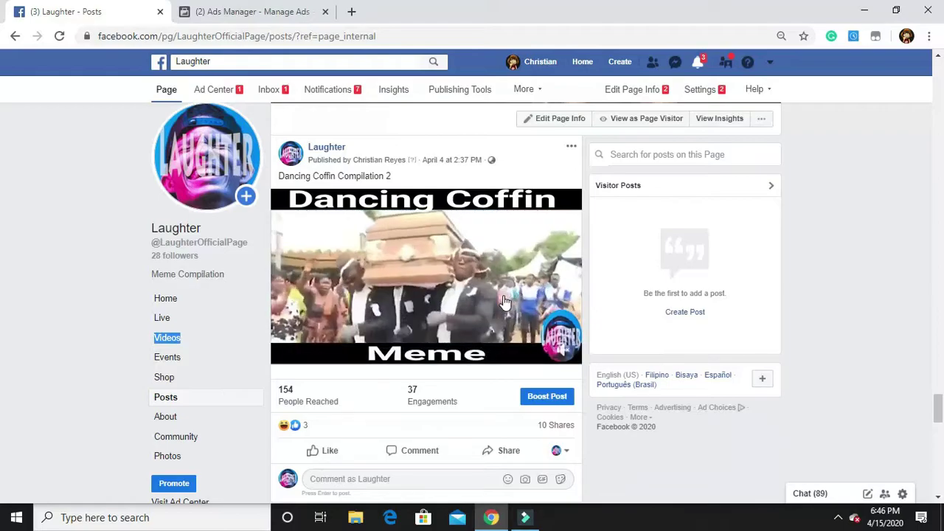
- Open the boost settings for the Dancing Coffin Compilation 2 post and dismiss the WhatsApp messages tip
click(549, 398)
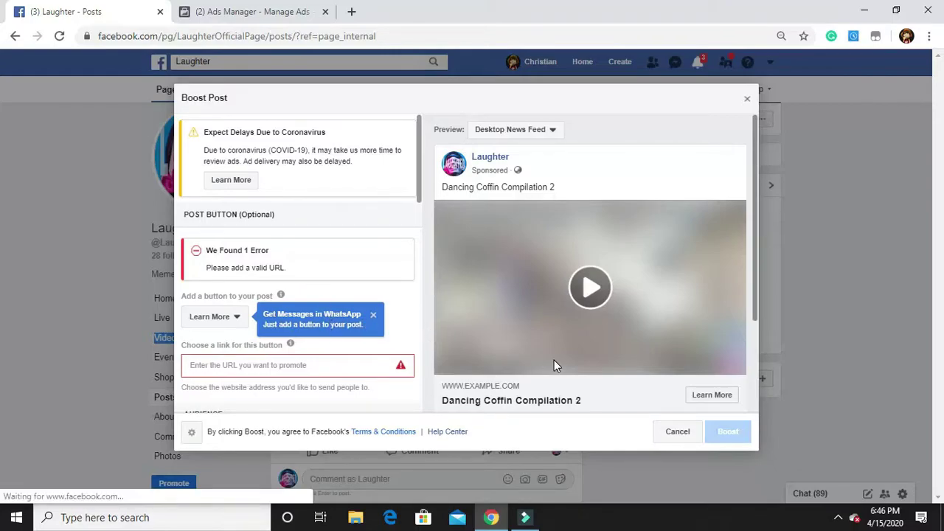
click(348, 299)
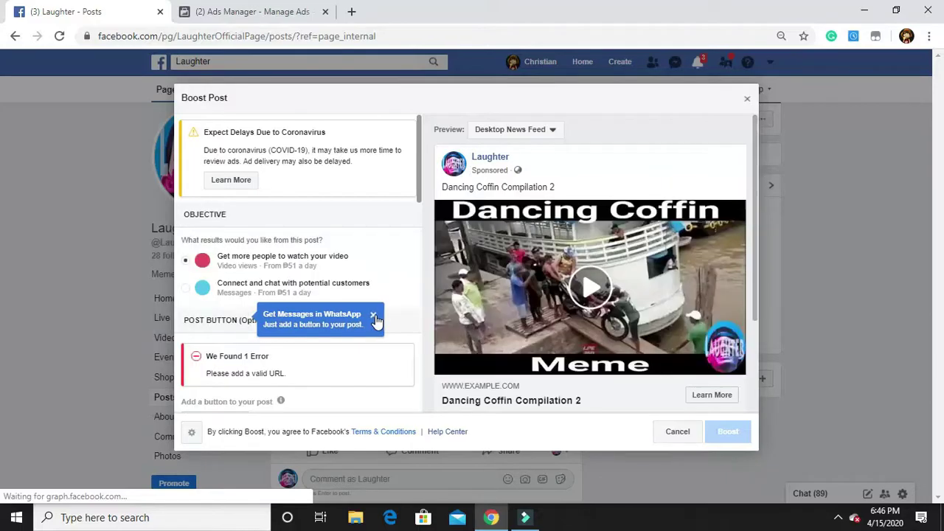
click(374, 315)
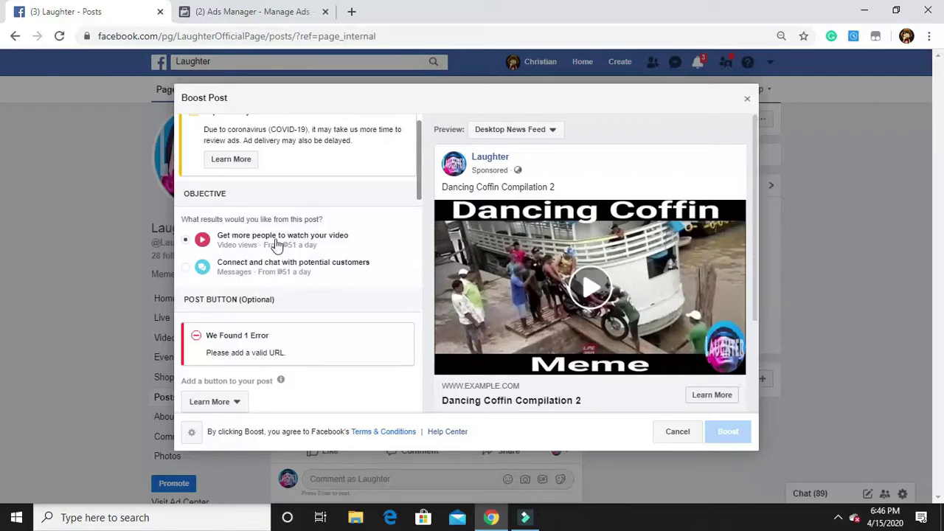
scroll(318, 278, down, 1)
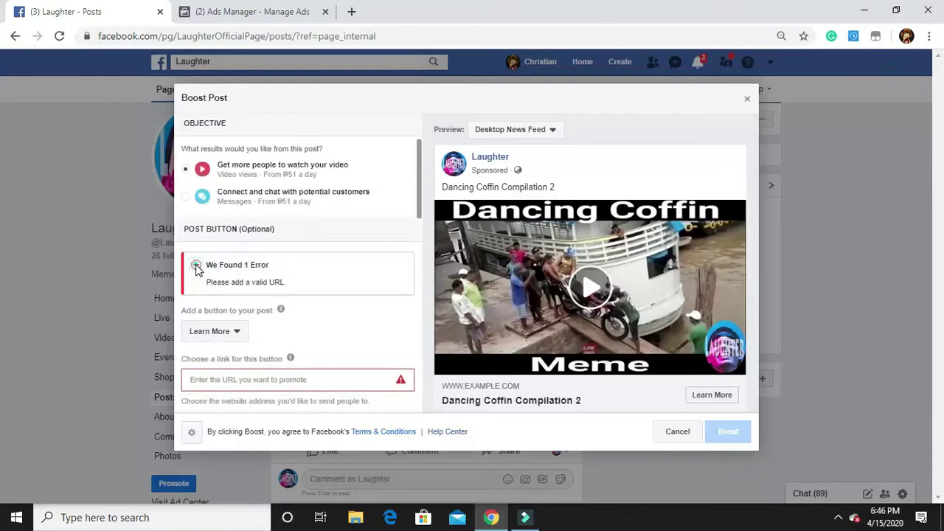
scroll(305, 287, down, 1)
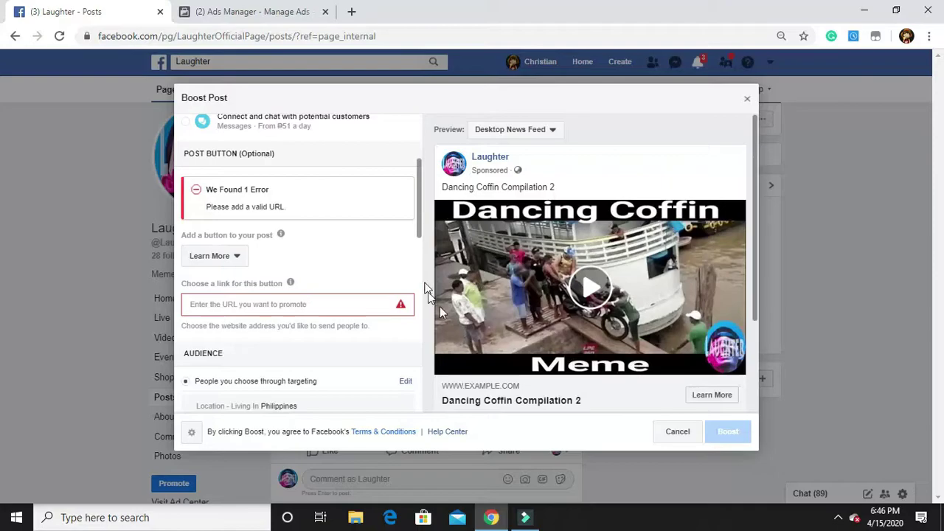
click(342, 305)
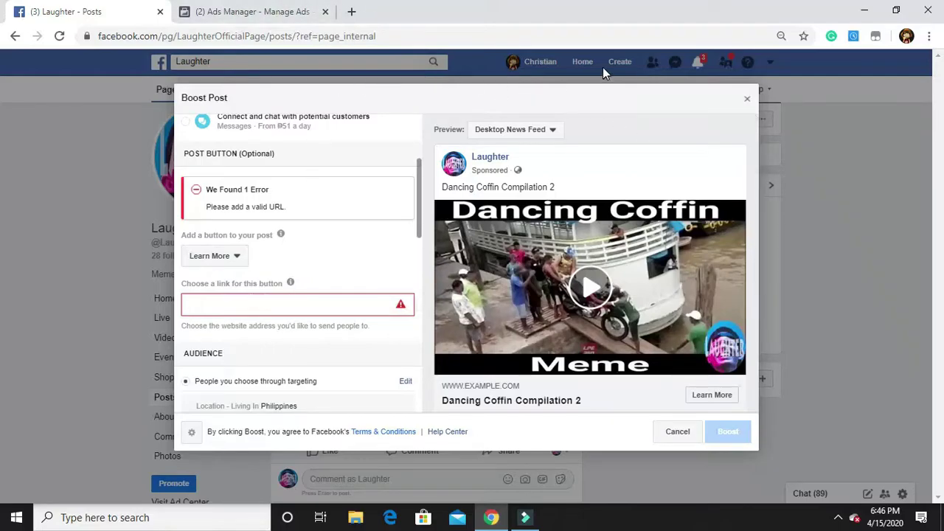
click(266, 13)
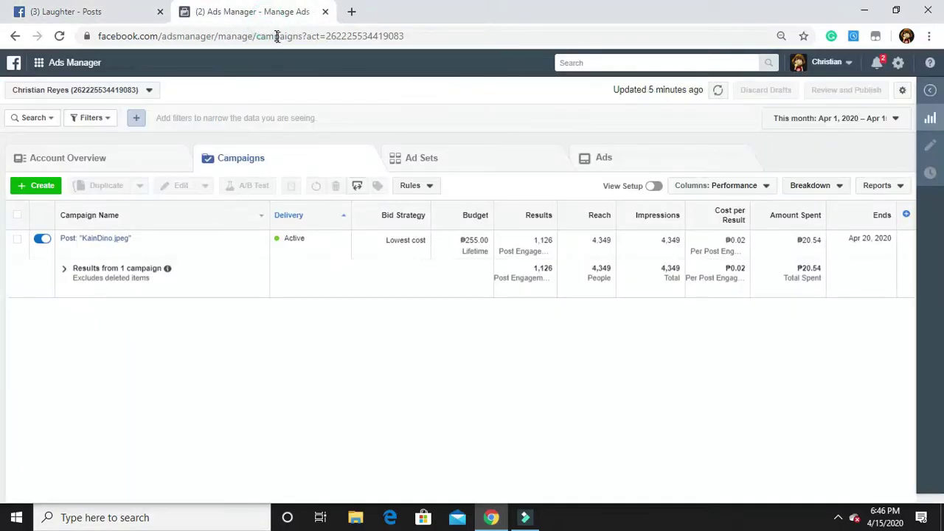
click(353, 14)
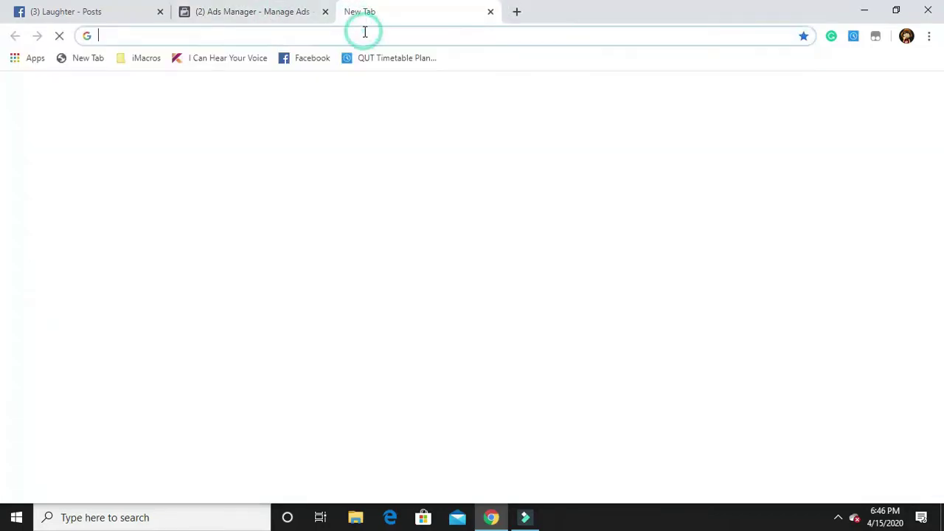
text(face)
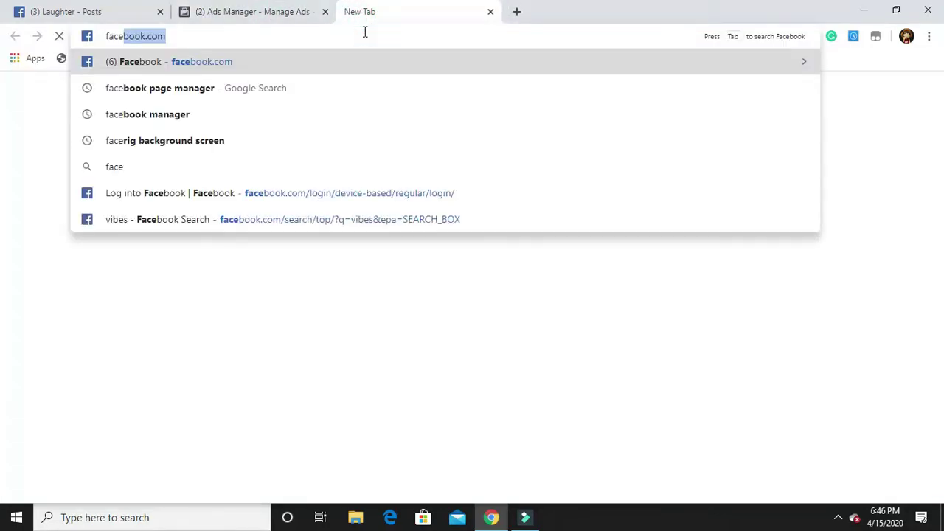
text(book.com/)
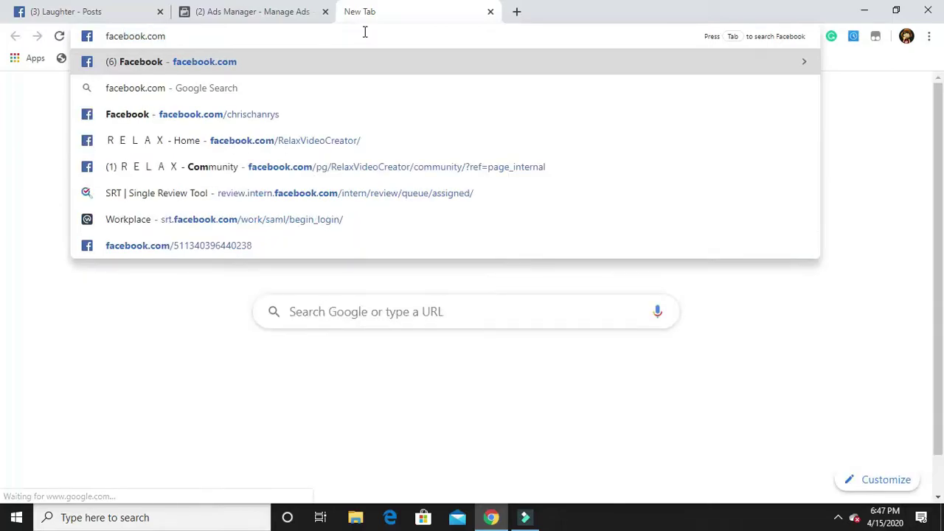
click(42, 14)
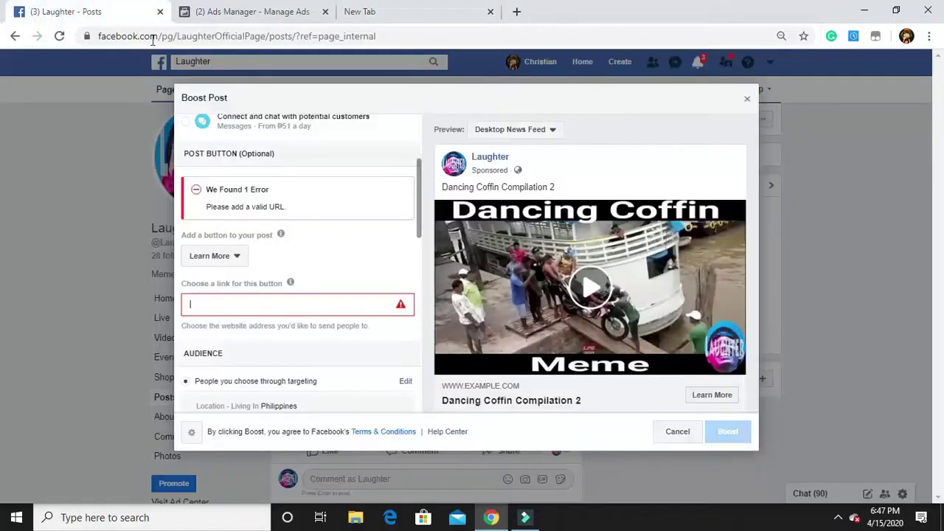
drag(269, 36, 72, 46)
key(ctrl+c)
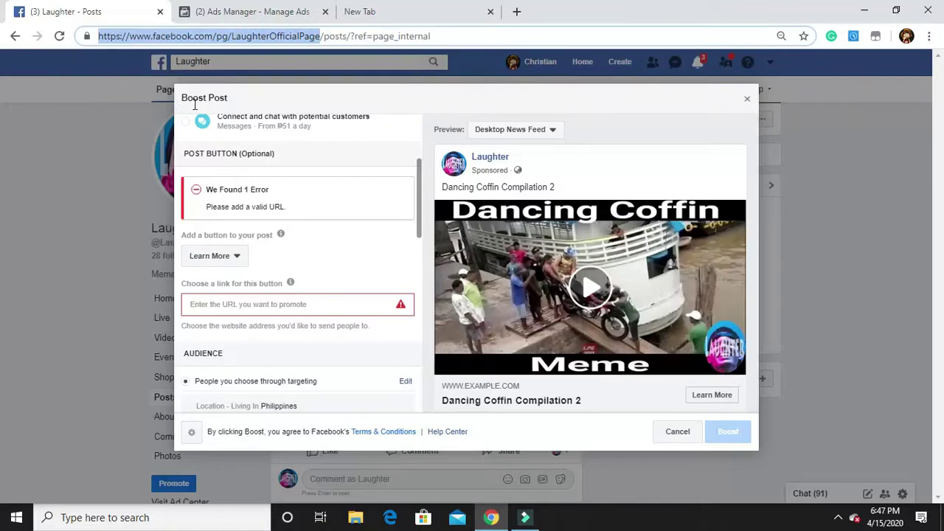
click(302, 304)
key(ctrl+v)
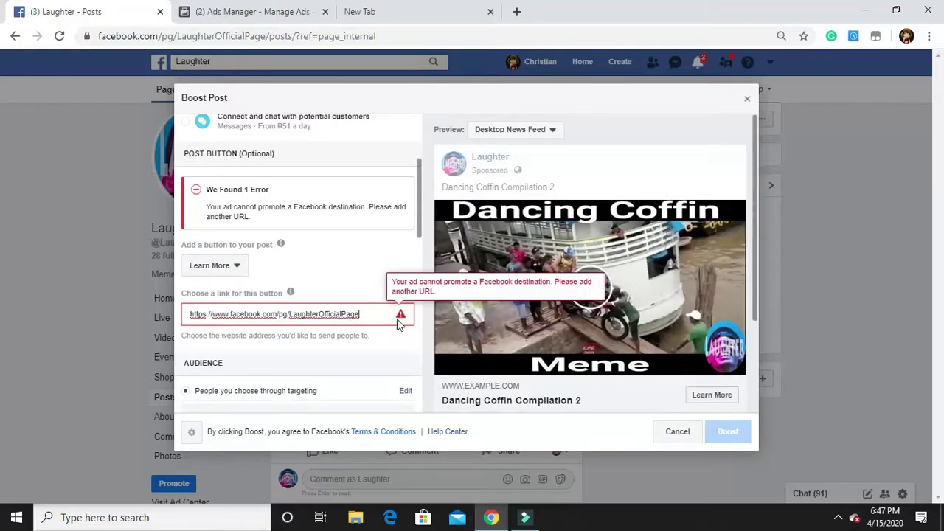
text(/)
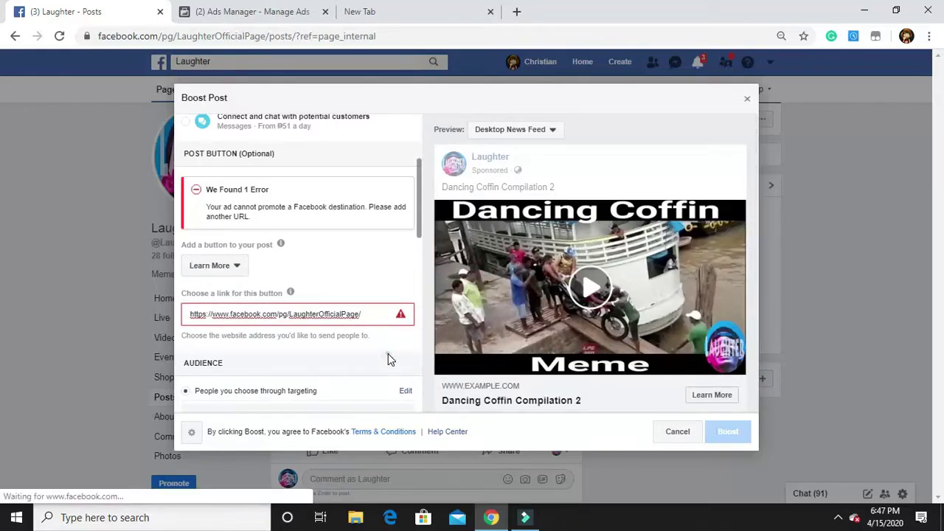
- Open the targeted audience for editing and look through its detailed targeting interests
scroll(388, 353, down, 1)
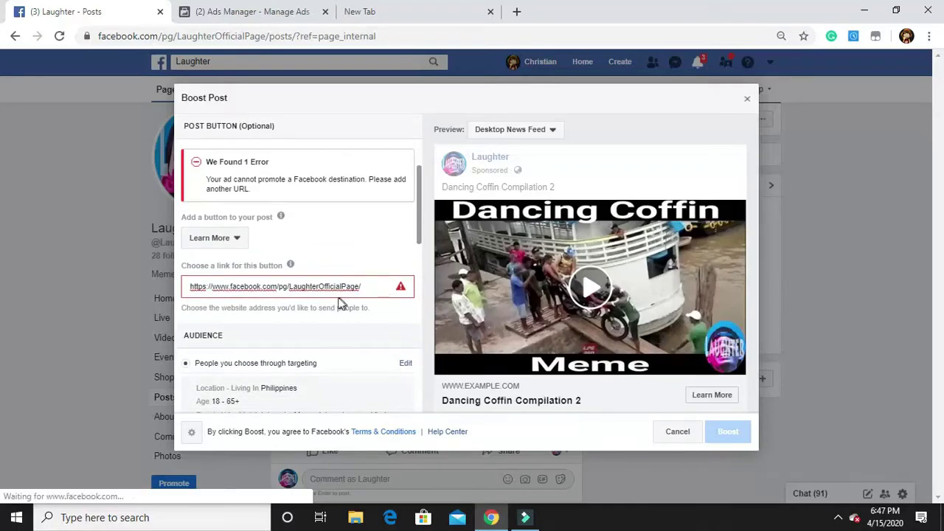
scroll(334, 335, down, 3)
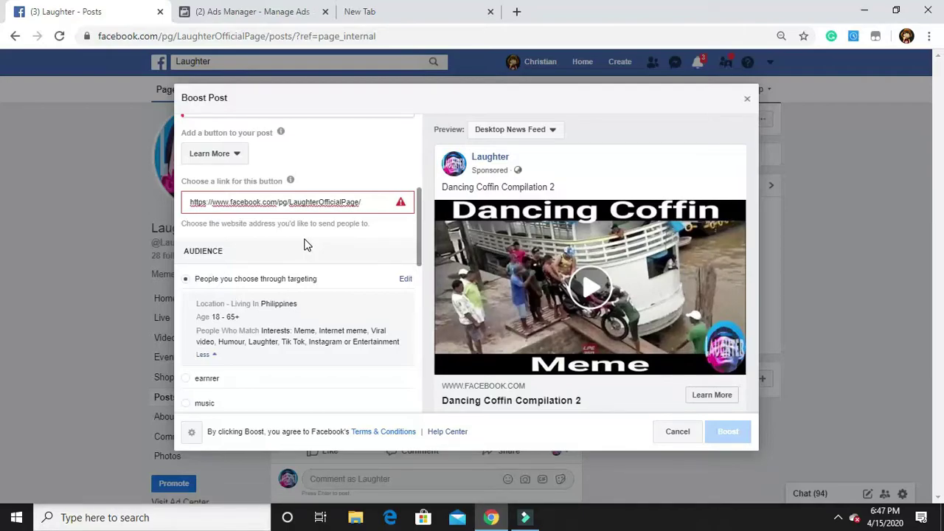
scroll(349, 332, down, 2)
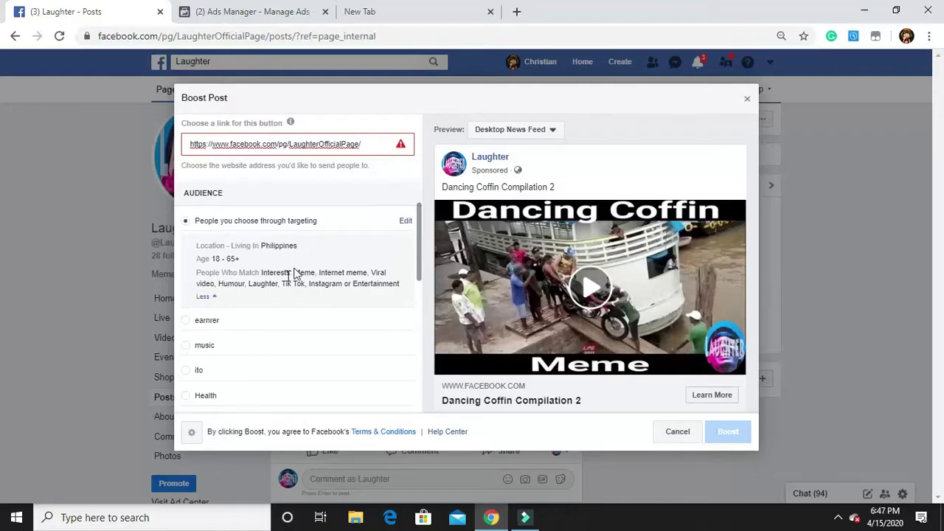
click(405, 221)
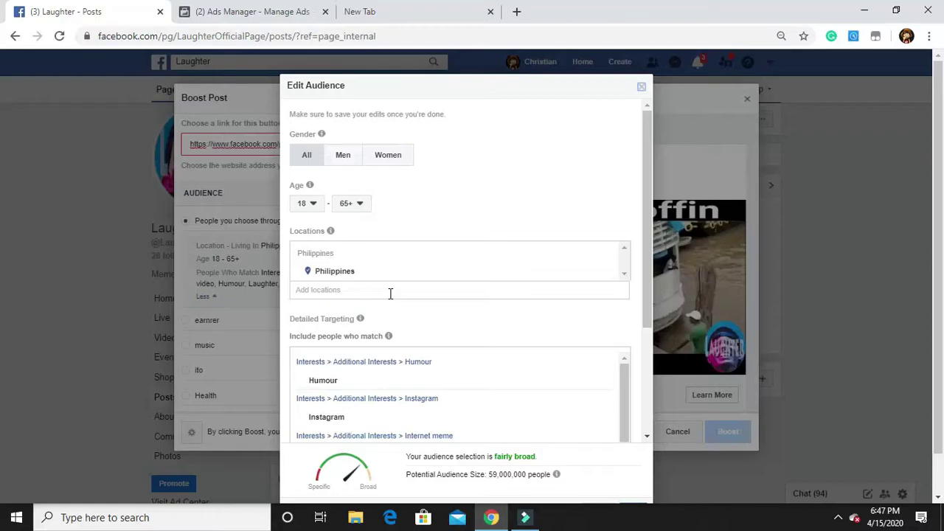
scroll(389, 293, down, 1)
mouse_move(472, 335)
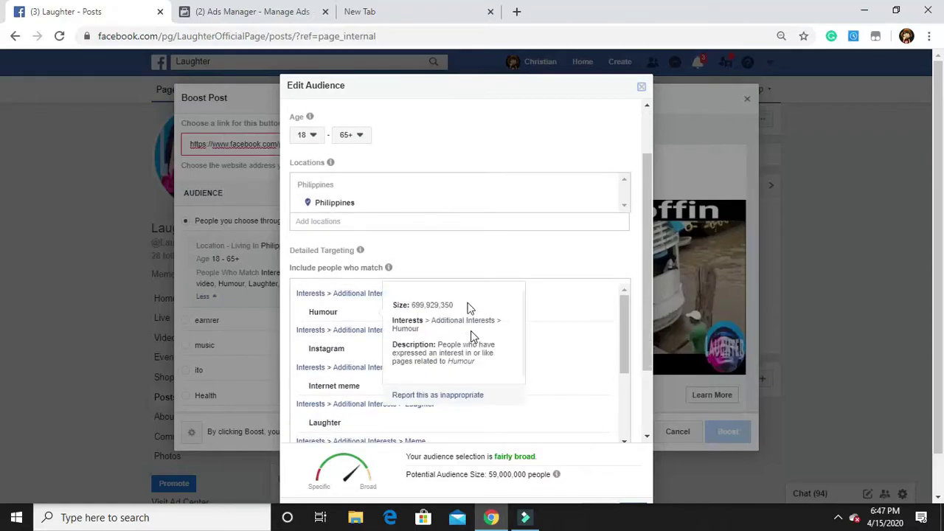
scroll(488, 239, down, 3)
scroll(487, 242, down, 2)
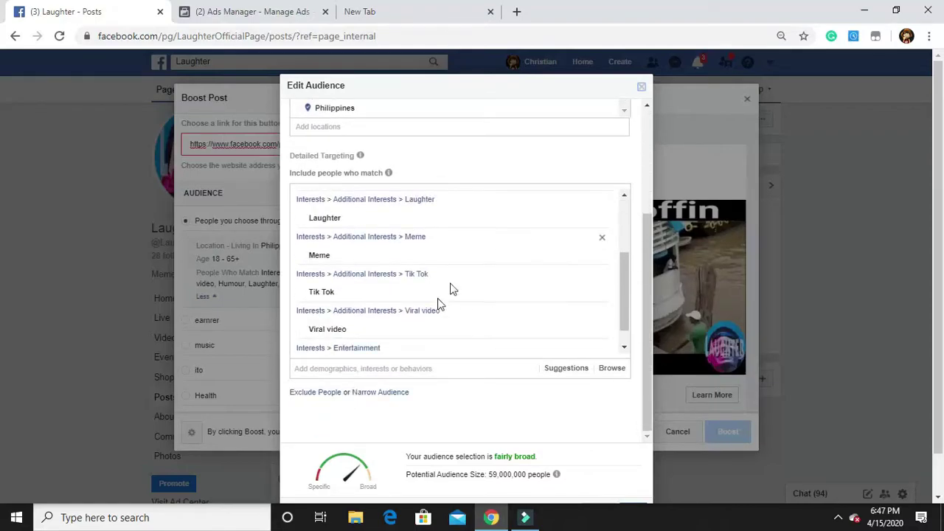
click(378, 370)
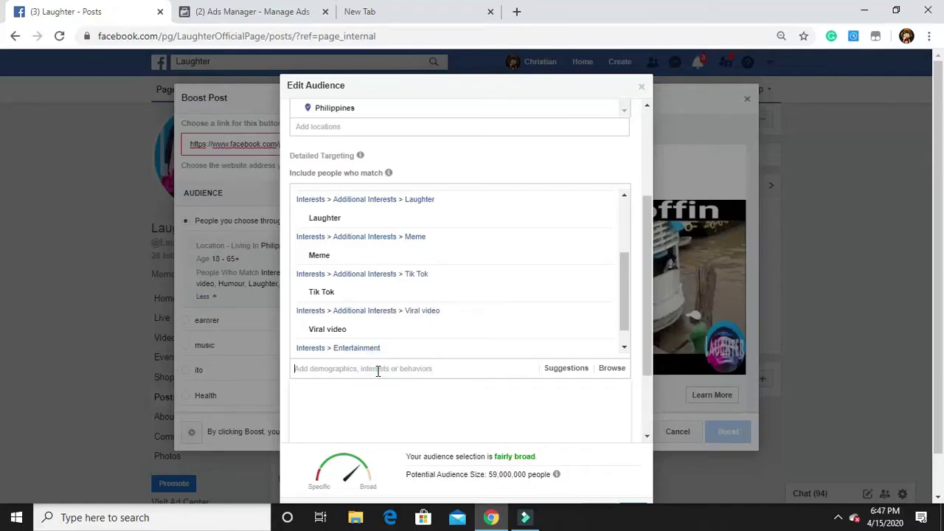
text(gam)
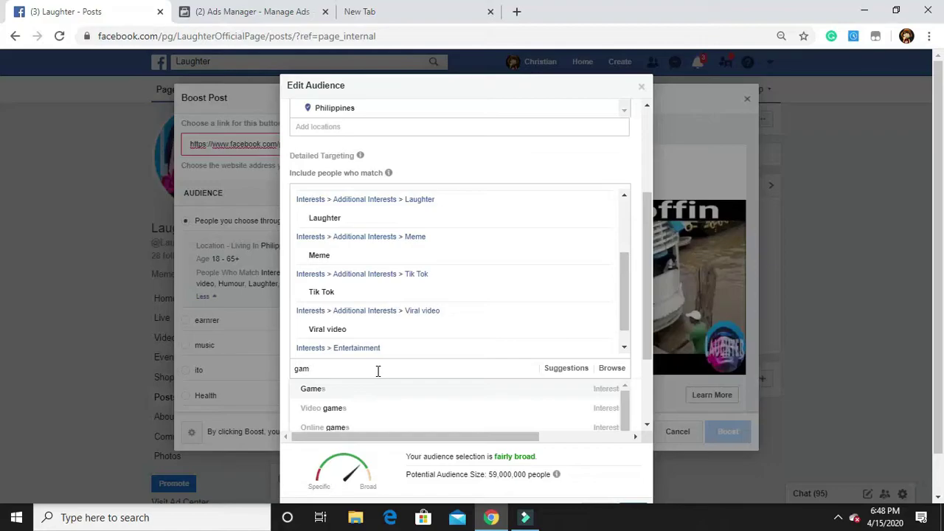
key(BackSpace)
key(BackSpace)
key(BackSpace)
- Search the detailed targeting interests for "vines" and add Vine to the people to include
scroll(373, 331, up, 1)
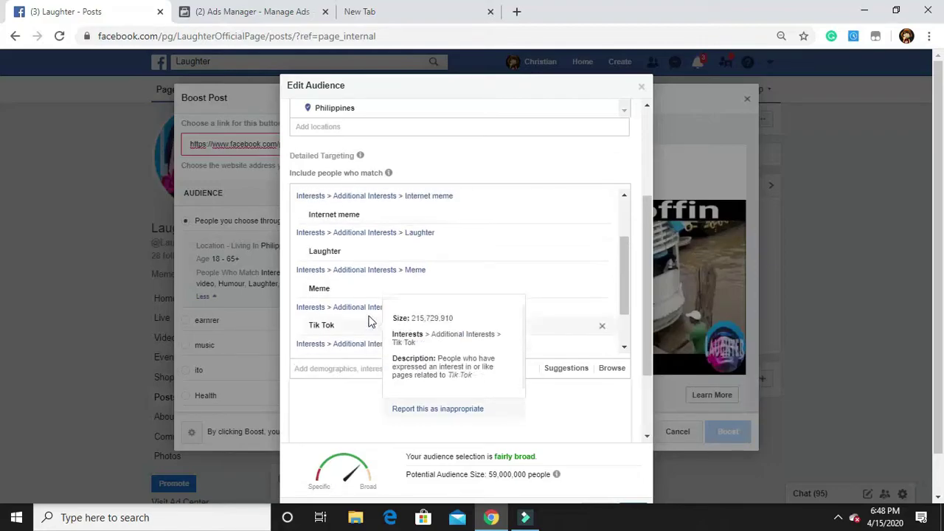
click(359, 366)
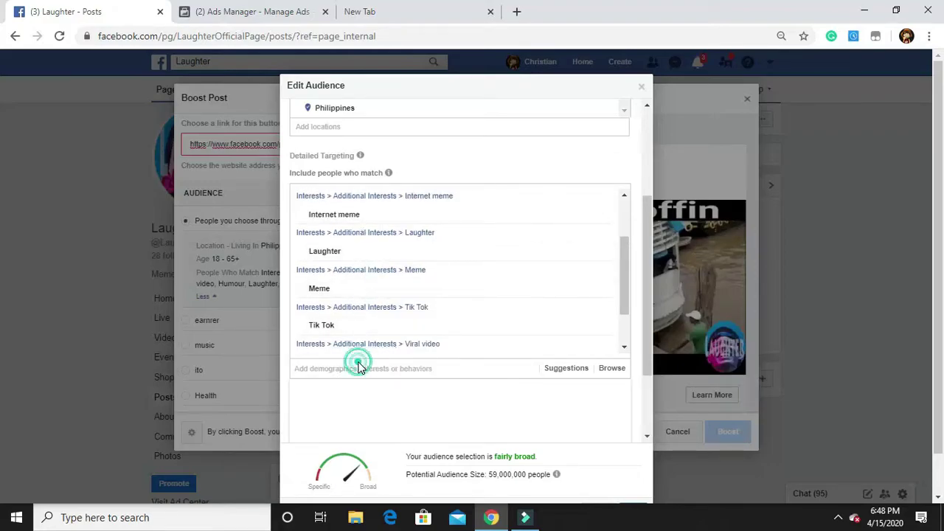
click(362, 371)
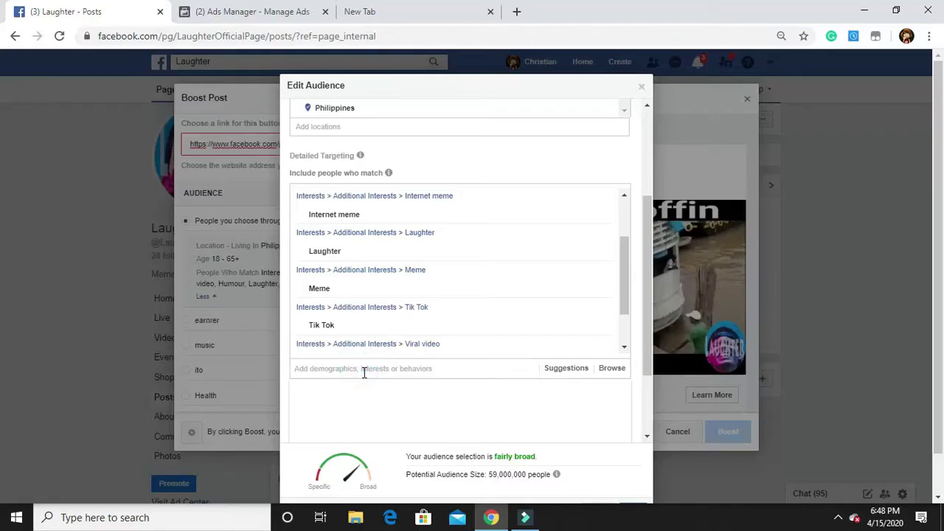
text(vines)
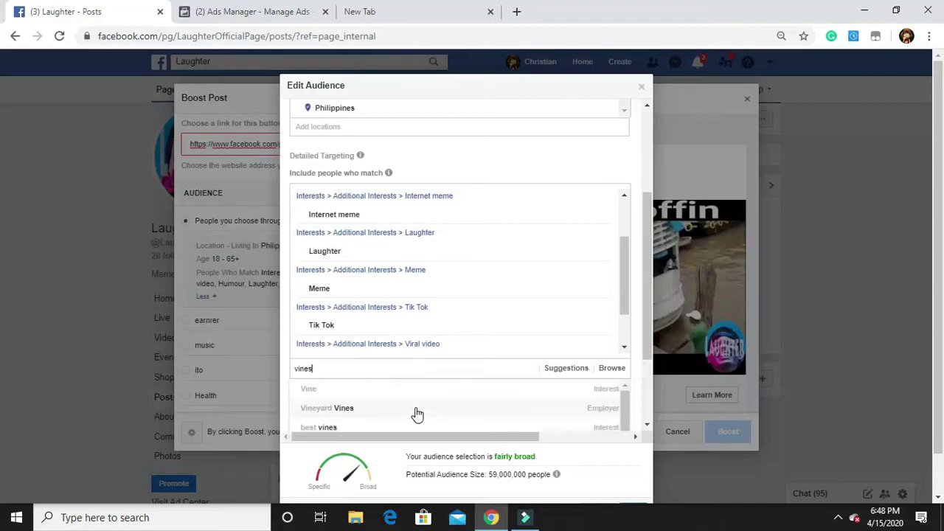
click(426, 422)
- Show the suggested interests for the audience and add Joke to the detailed targeting
scroll(480, 369, down, 1)
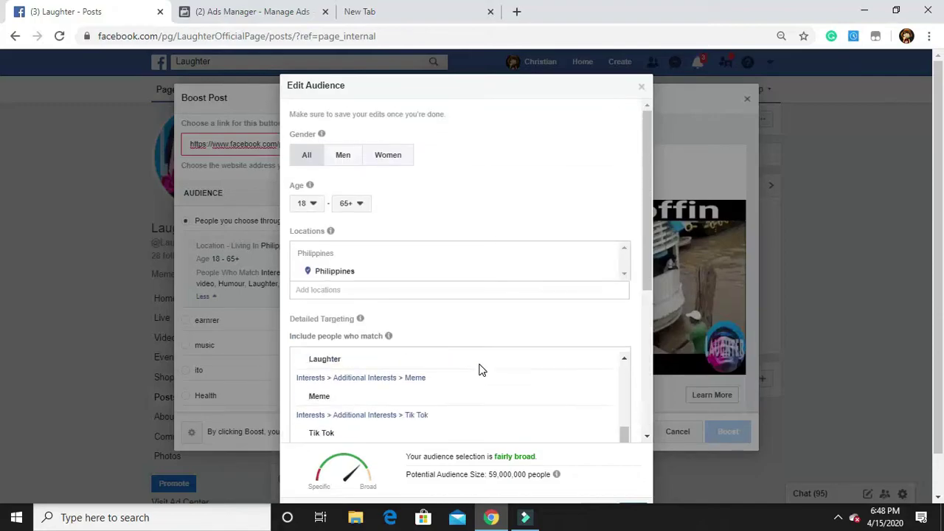
scroll(556, 383, down, 3)
click(605, 351)
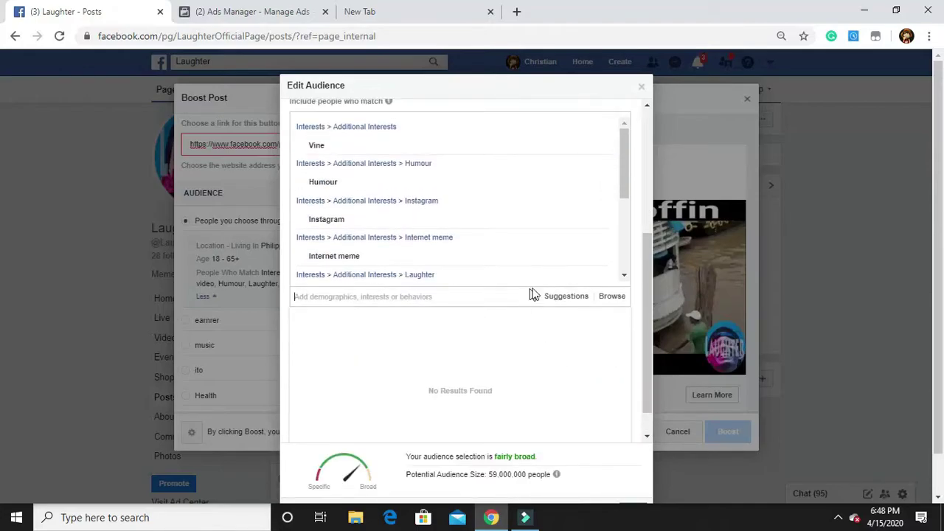
click(570, 298)
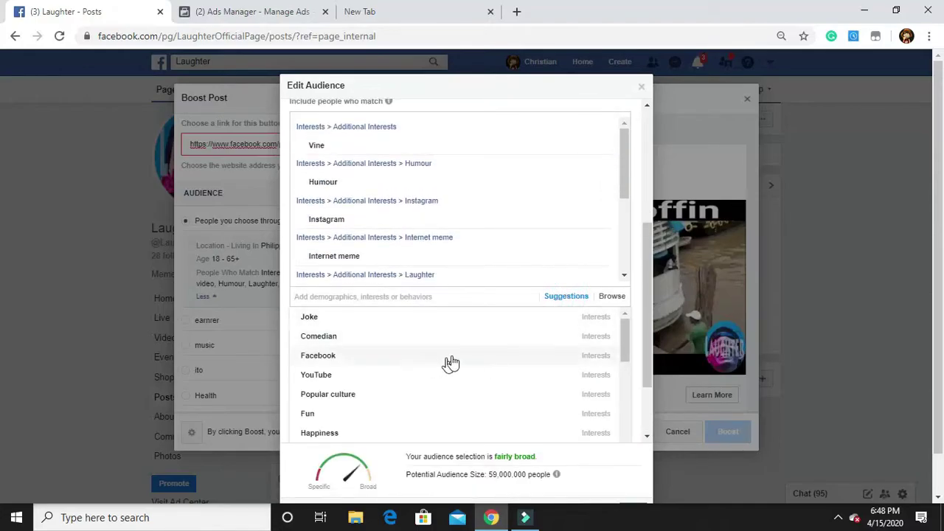
click(599, 323)
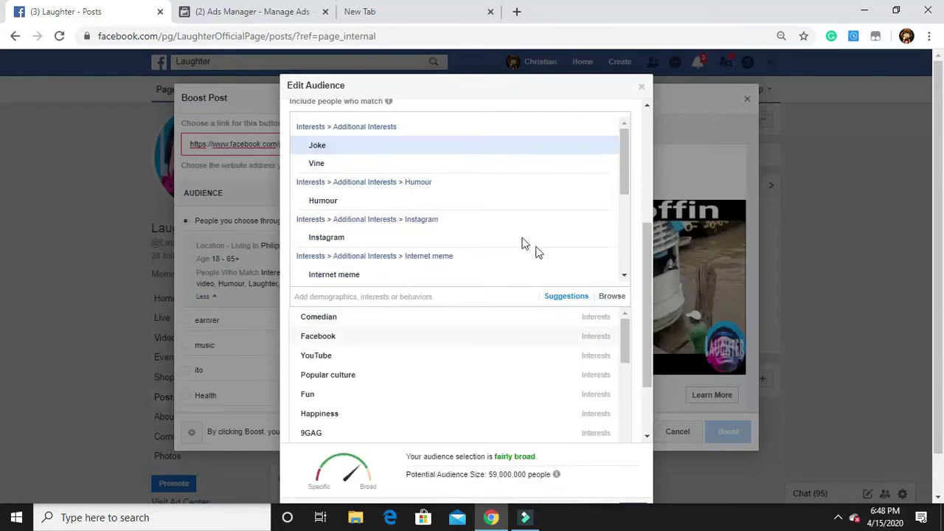
- Check the rest of the included interests and save the edited audience
scroll(538, 249, down, 4)
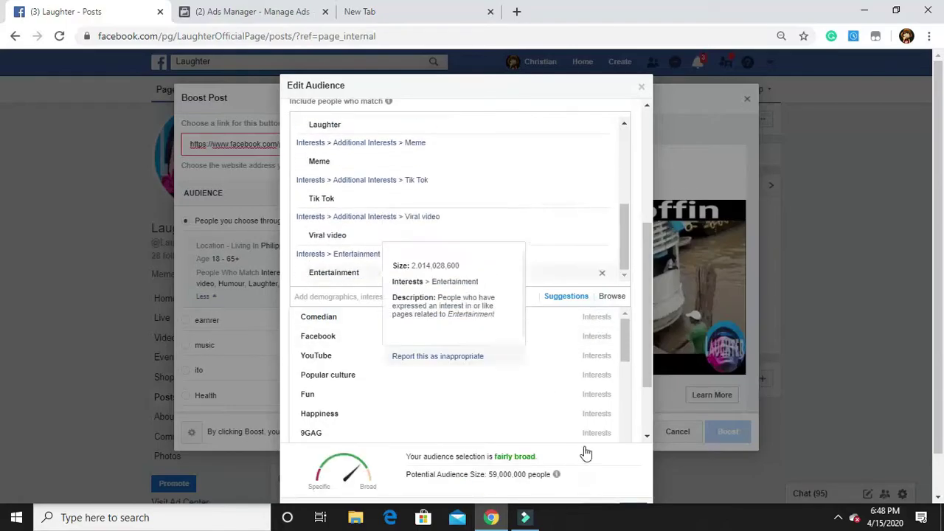
click(651, 317)
scroll(665, 424, down, 1)
click(627, 470)
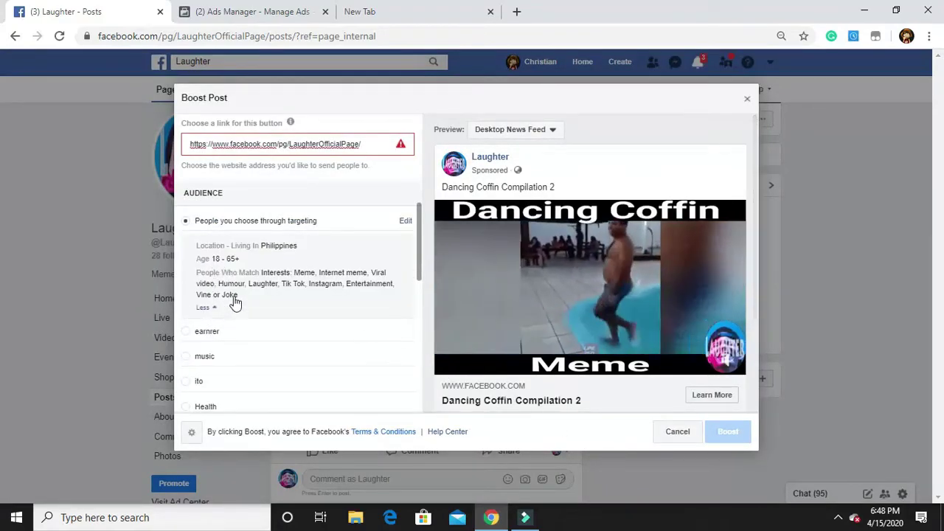
- Review the boost's automatic placements, duration, total budget, estimated reach and payment method
scroll(242, 307, down, 2)
scroll(276, 322, down, 3)
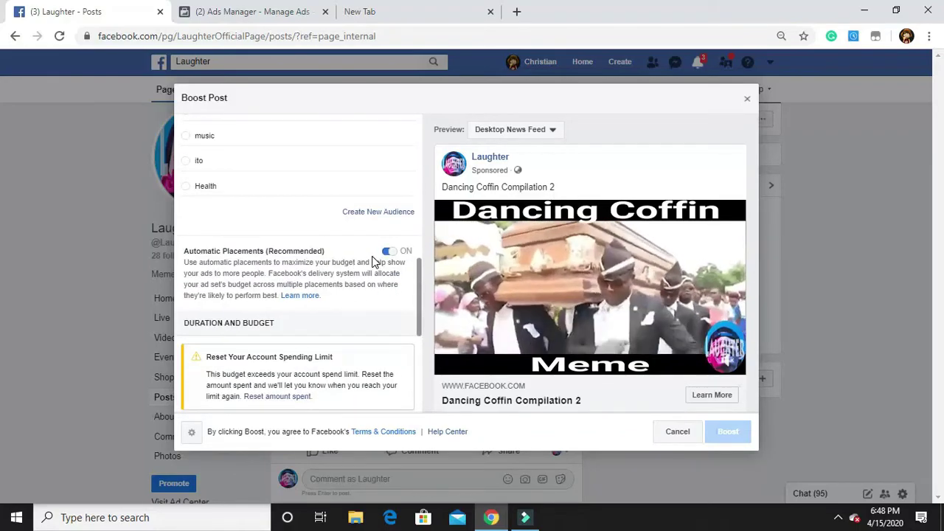
scroll(365, 258, down, 1)
scroll(373, 259, down, 2)
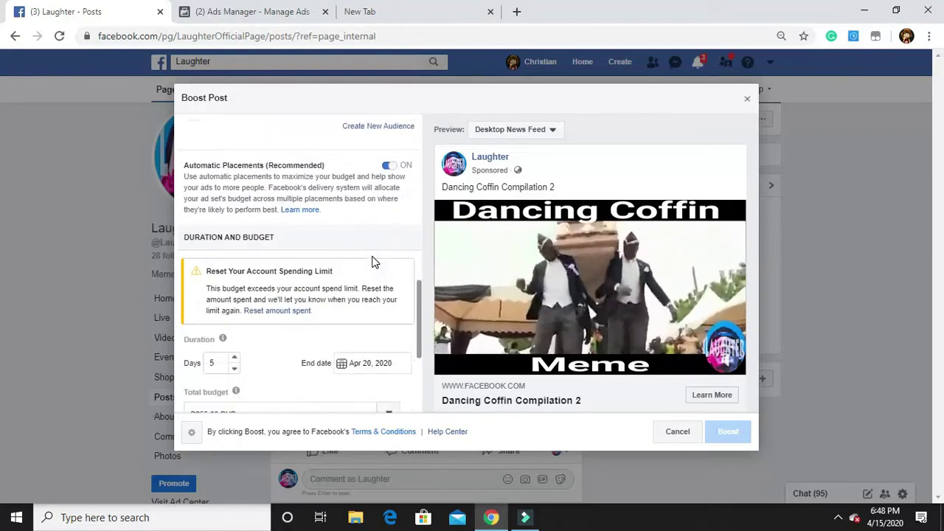
click(420, 300)
drag(420, 298, 420, 363)
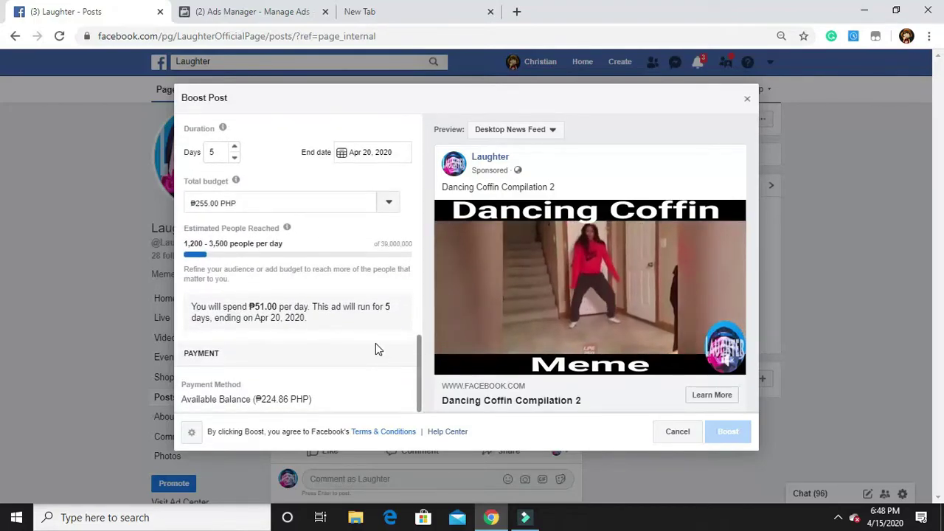
- Set the boost's total budget to ₱300.00 PHP for the 5-day duration
click(422, 358)
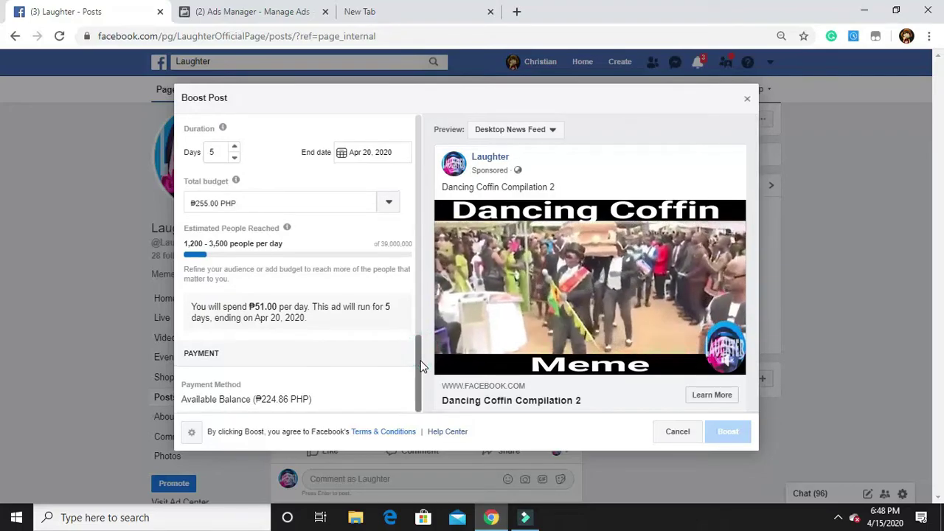
double_click(205, 203)
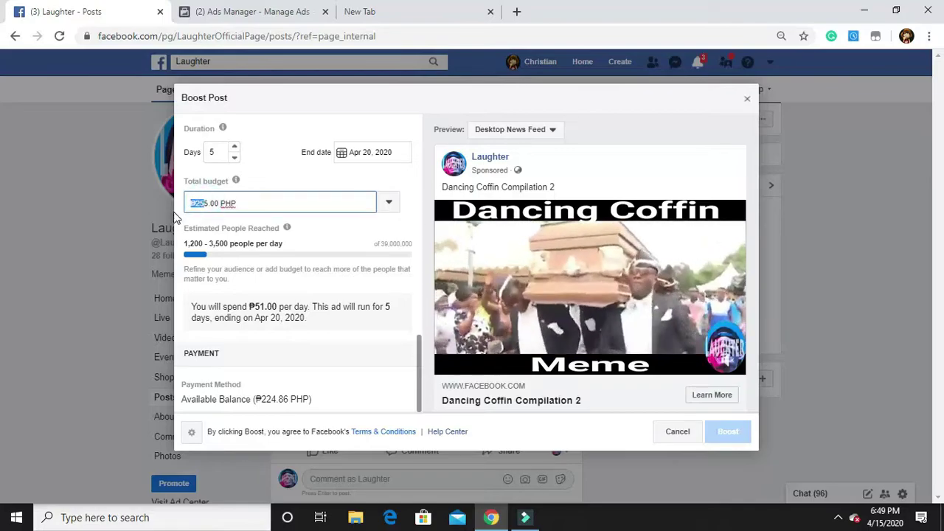
click(206, 204)
key(BackSpace)
key(BackSpace)
key(BackSpace)
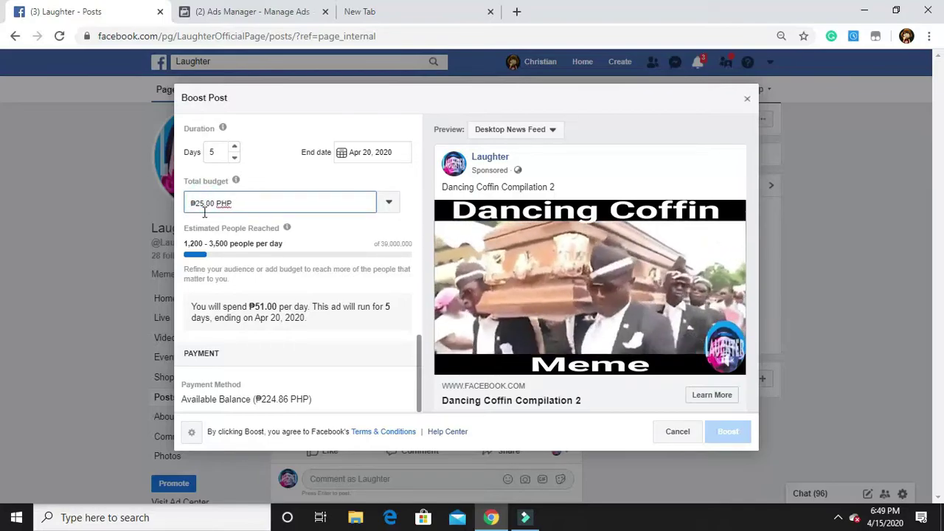
text(300)
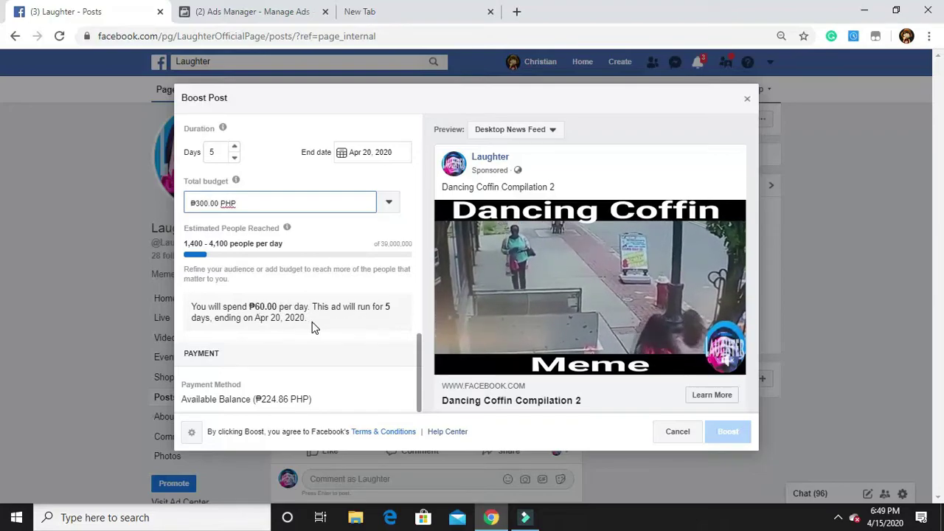
click(419, 374)
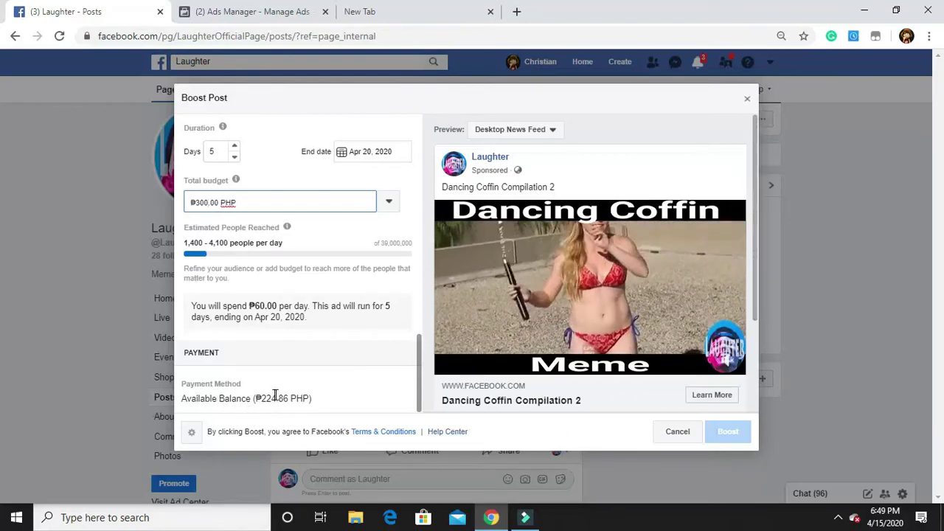
- Switch to Ads Manager, view the ad account's payment settings and the methods for adding money, and leave without choosing one
click(281, 9)
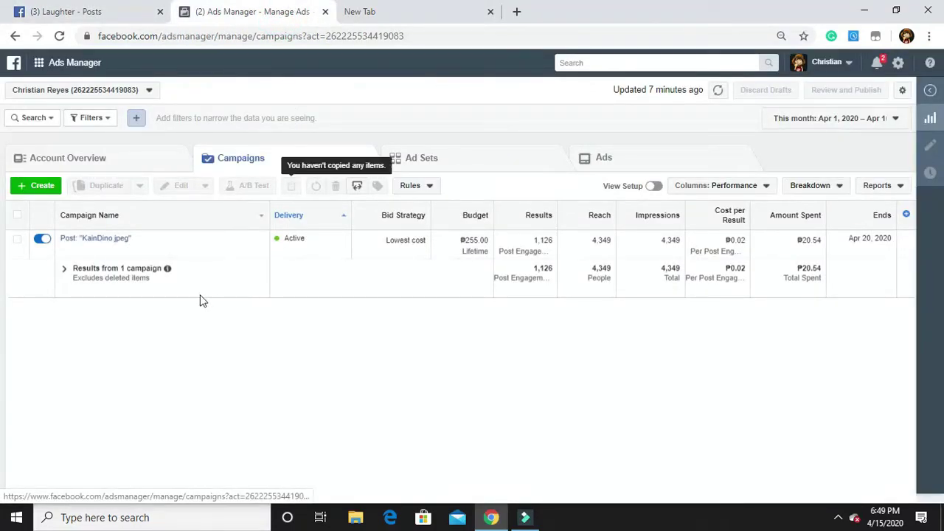
click(898, 67)
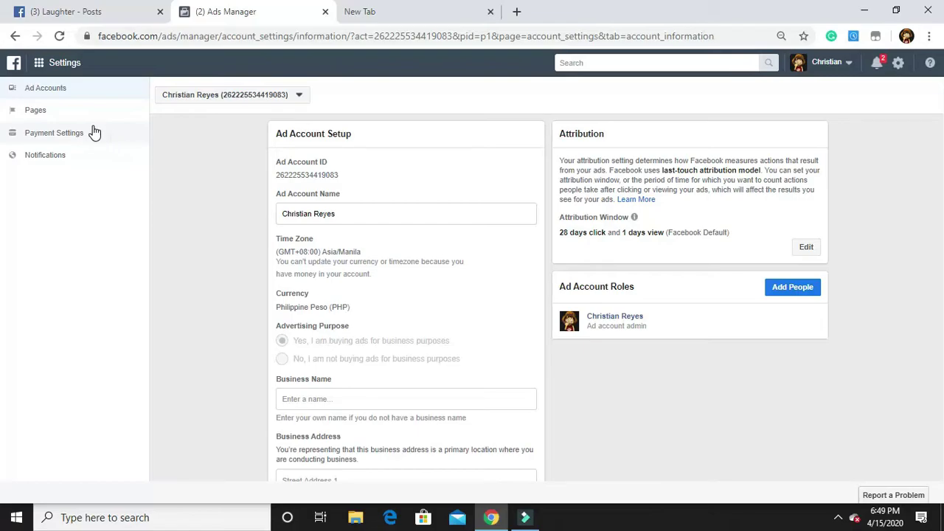
click(93, 135)
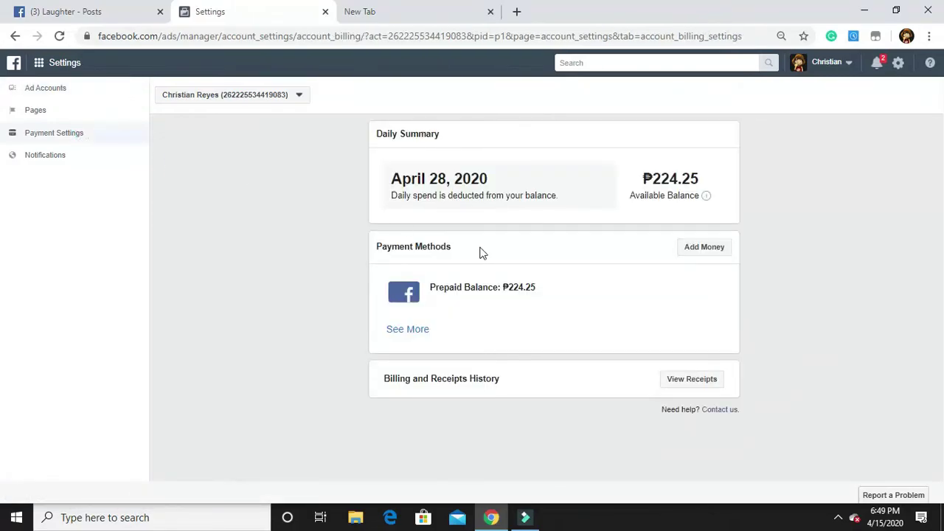
click(704, 247)
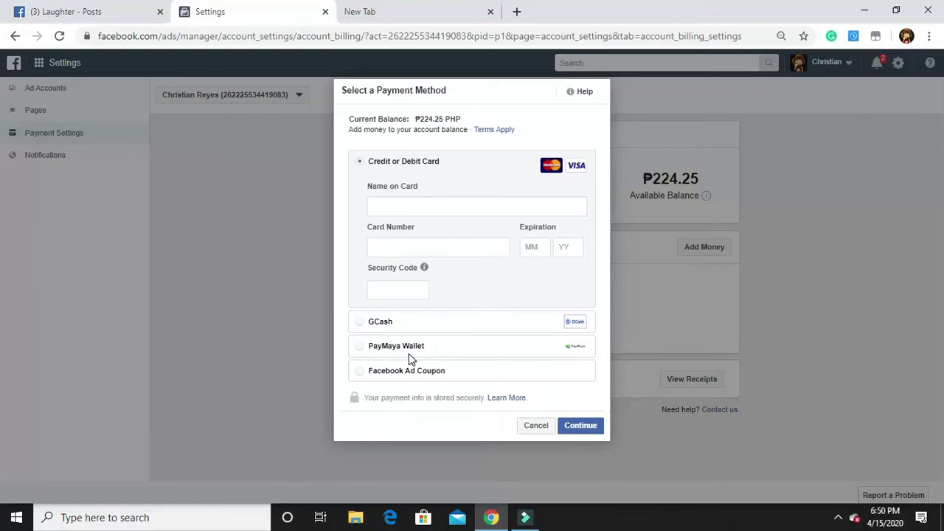
click(543, 433)
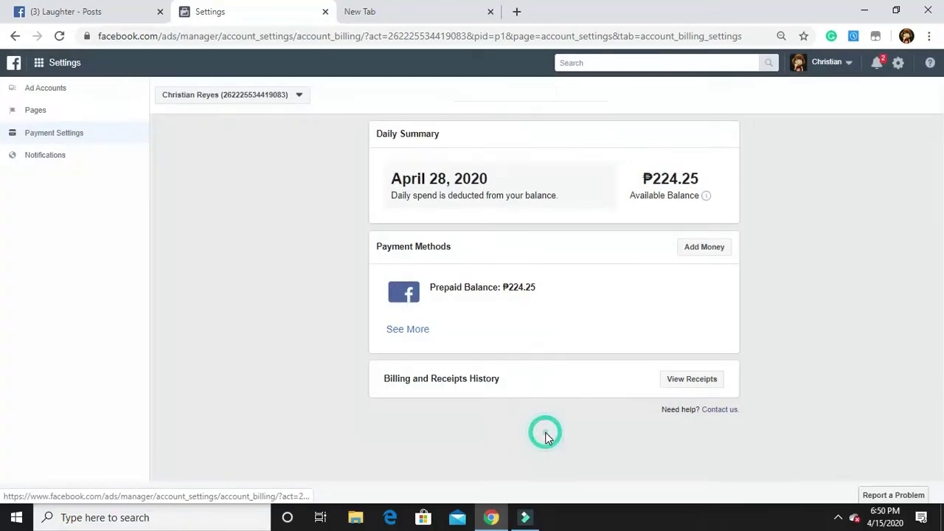
- Return to the Laughter page's boost setup, view the options for leaving the ad, and keep the setup open
click(106, 15)
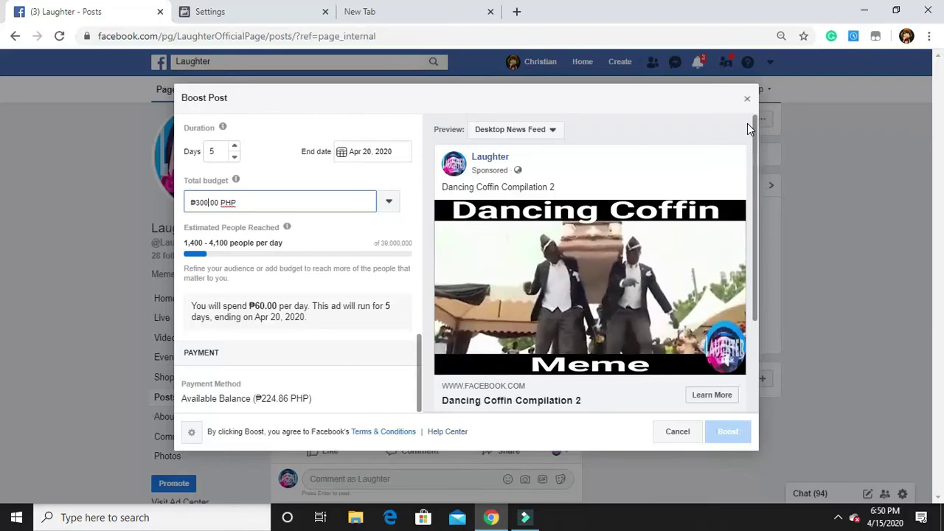
click(747, 98)
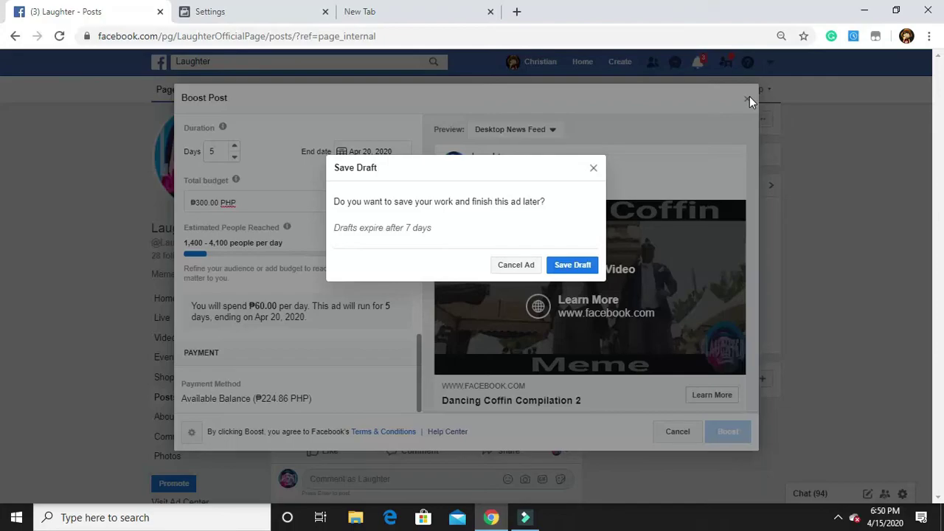
click(594, 169)
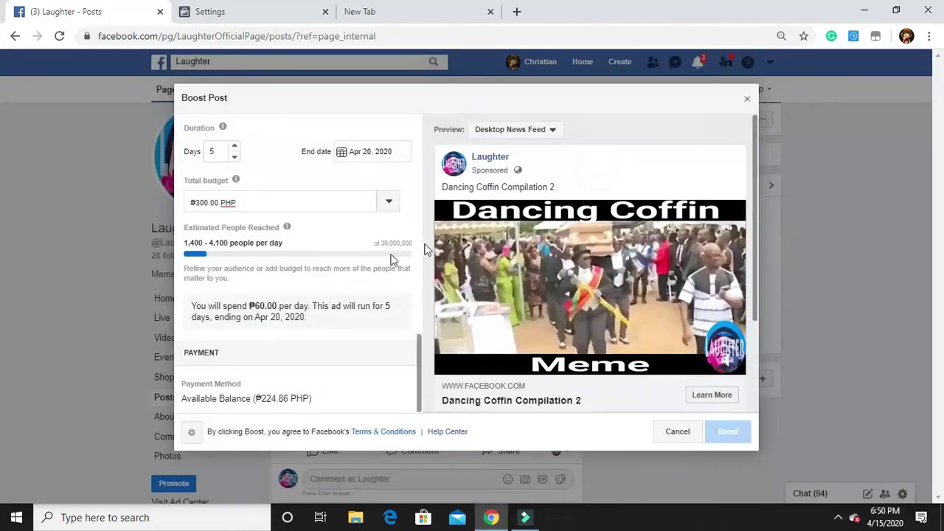
- Review the boost's button link, targeted audience, automatic placements and duration, and close the boost setup
scroll(322, 267, up, 2)
scroll(322, 264, up, 4)
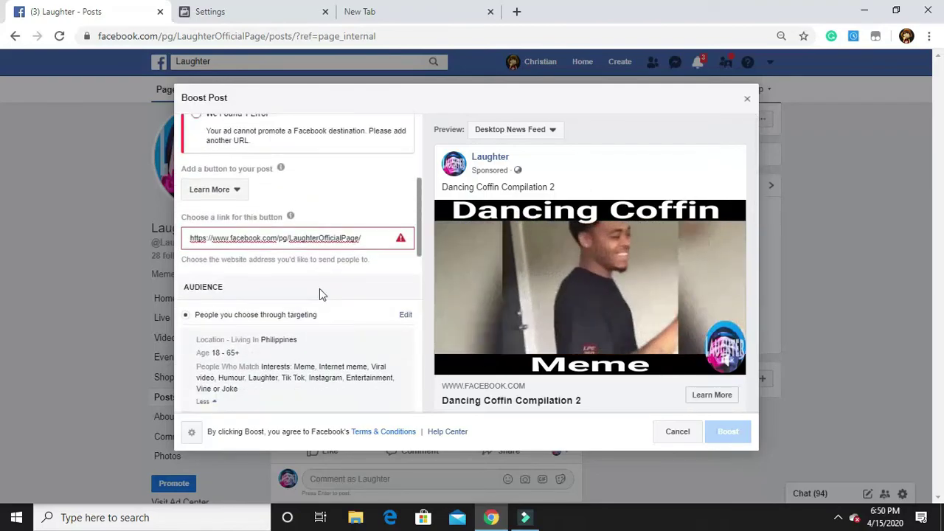
scroll(319, 289, down, 2)
scroll(319, 290, down, 2)
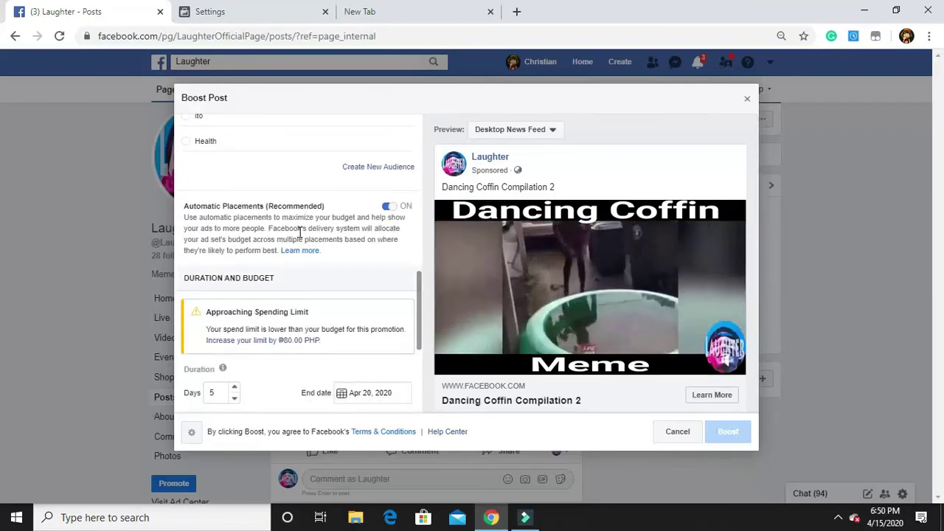
scroll(301, 239, up, 4)
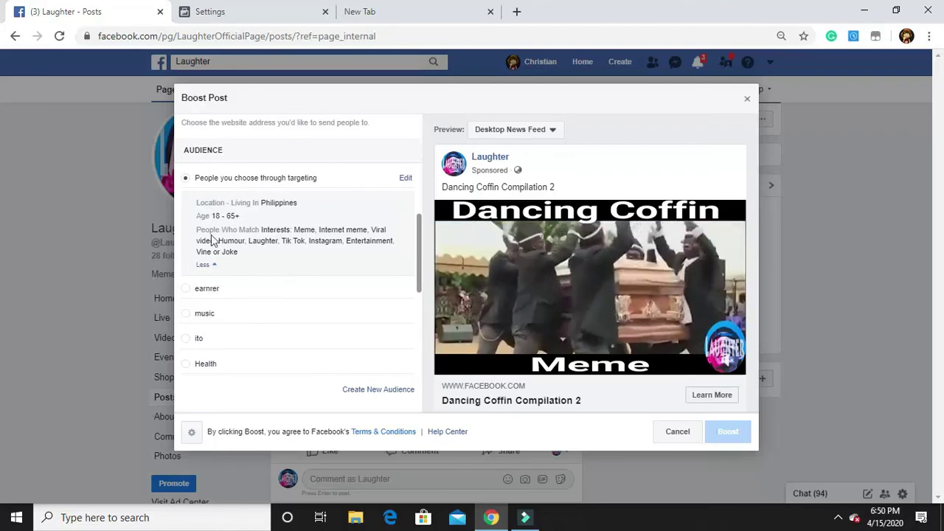
click(748, 101)
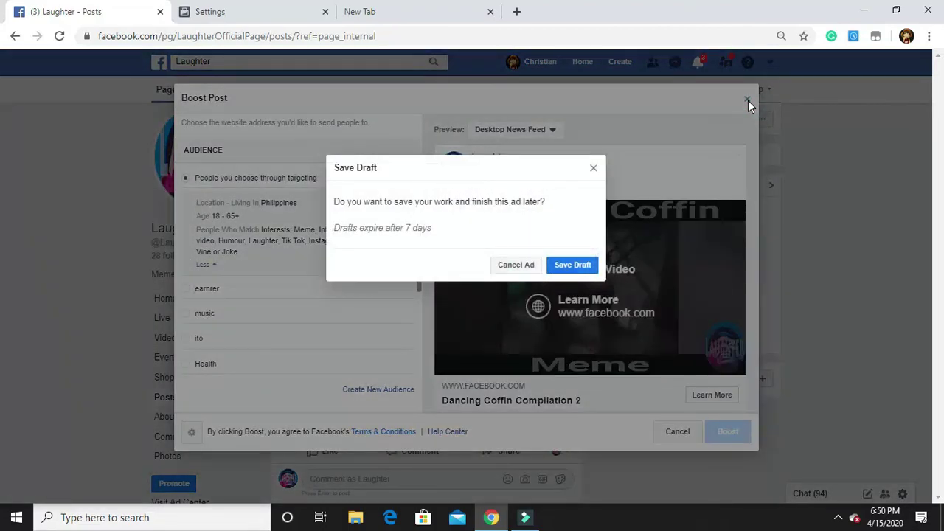